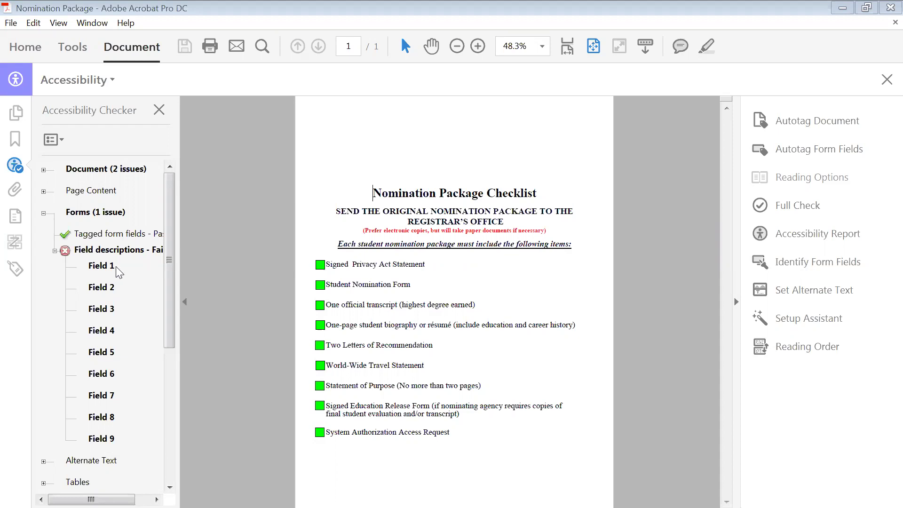
# Locate each flagged form field, Field 1 through Field 9, from the failed field descriptions check on the page.
pyautogui.click(99, 268)
pyautogui.click(99, 289)
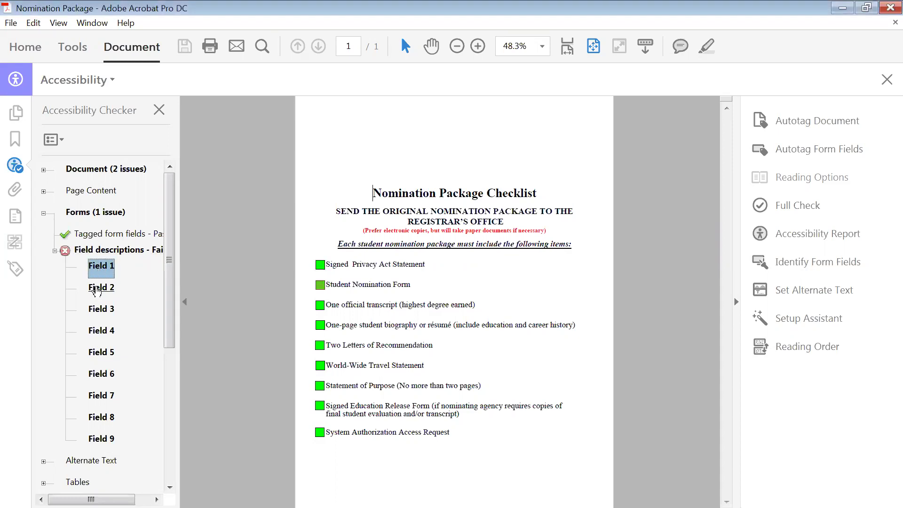
pyautogui.click(98, 311)
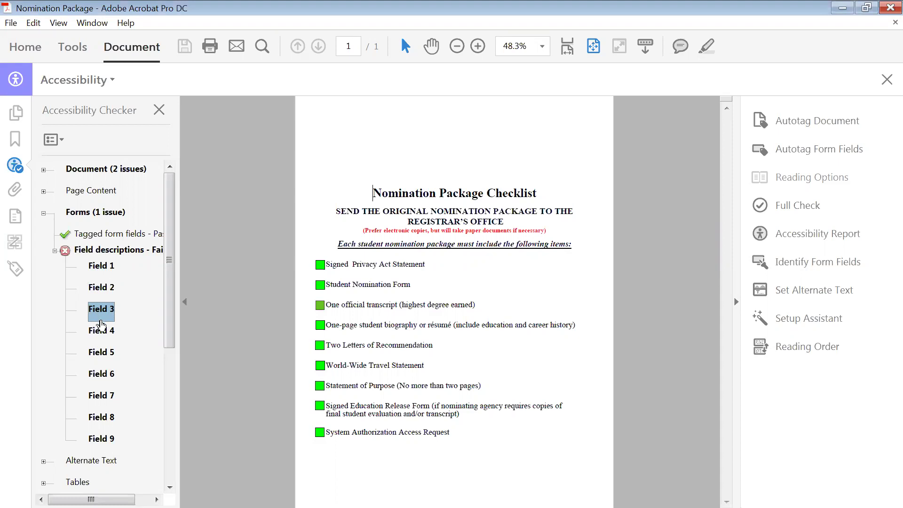
pyautogui.click(100, 331)
pyautogui.click(100, 353)
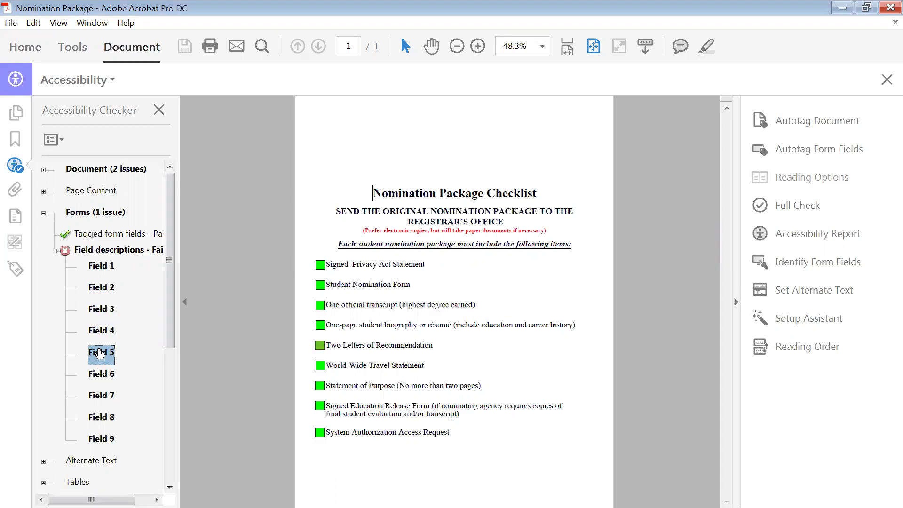
pyautogui.click(102, 379)
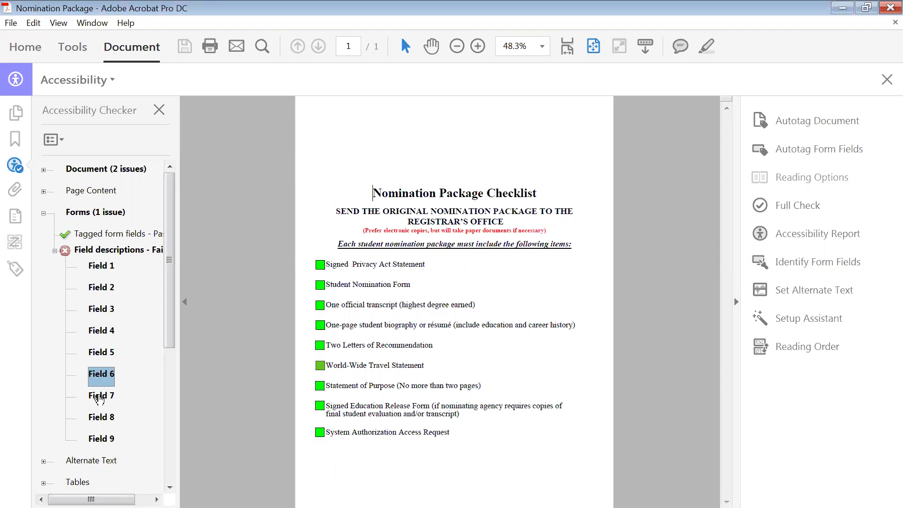
pyautogui.click(101, 398)
pyautogui.click(102, 421)
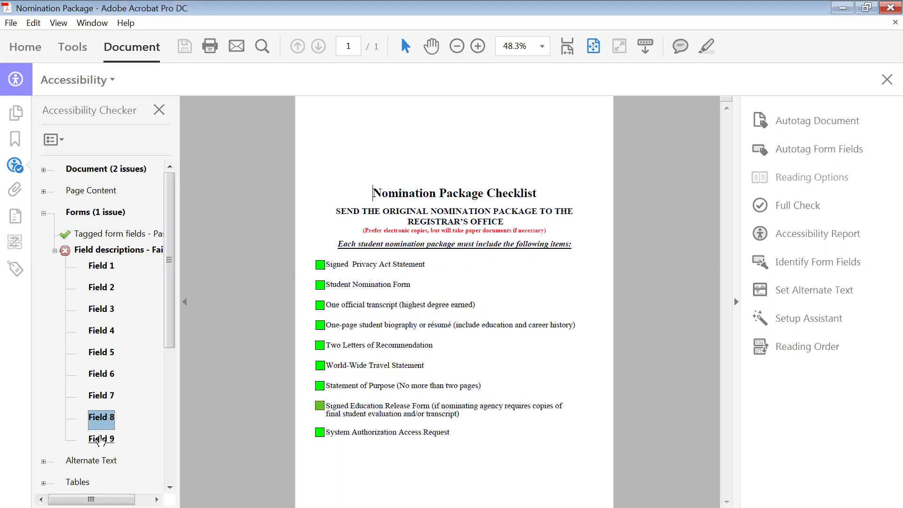
pyautogui.click(100, 440)
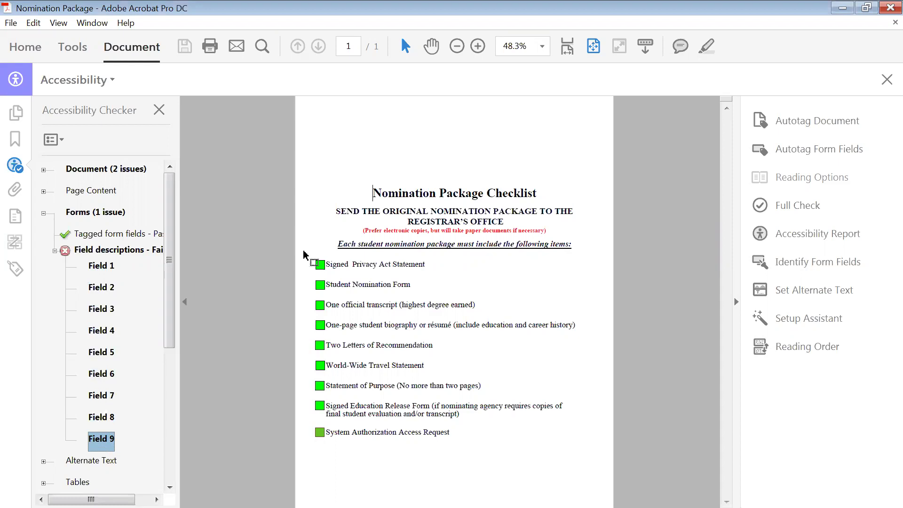
# Leave the Accessibility tool and open the nomination checklist in the Prepare Form tool.
pyautogui.click(886, 80)
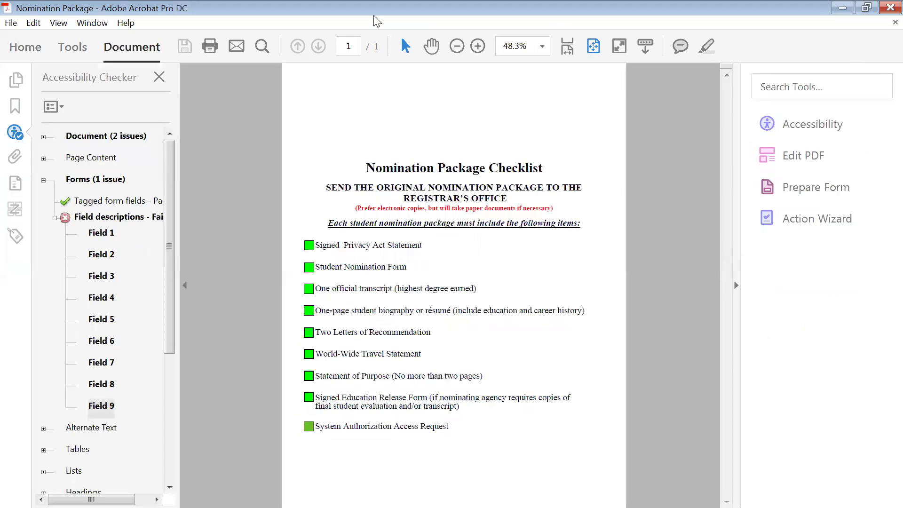
pyautogui.click(74, 49)
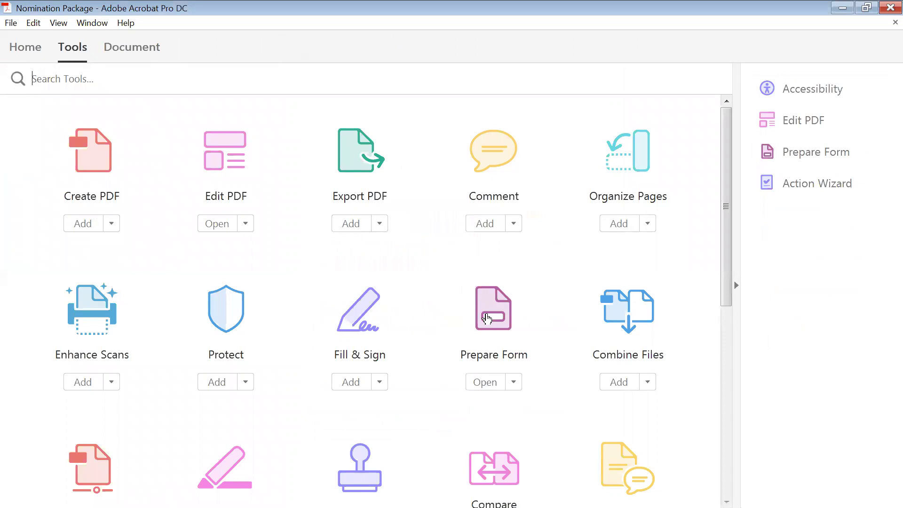
pyautogui.click(487, 318)
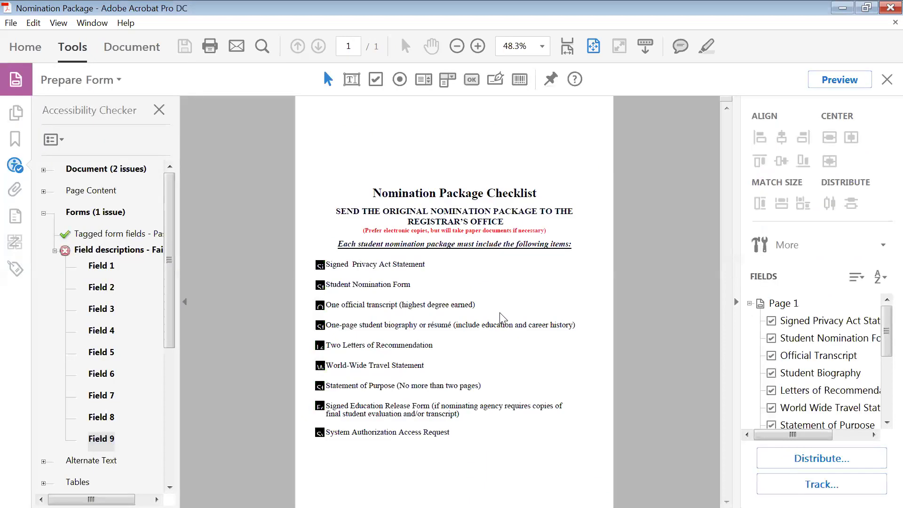
# Try to set the tooltip of the Signed Privacy Act Statement check box to "Signed Privacy Act Statement".
pyautogui.click(320, 265)
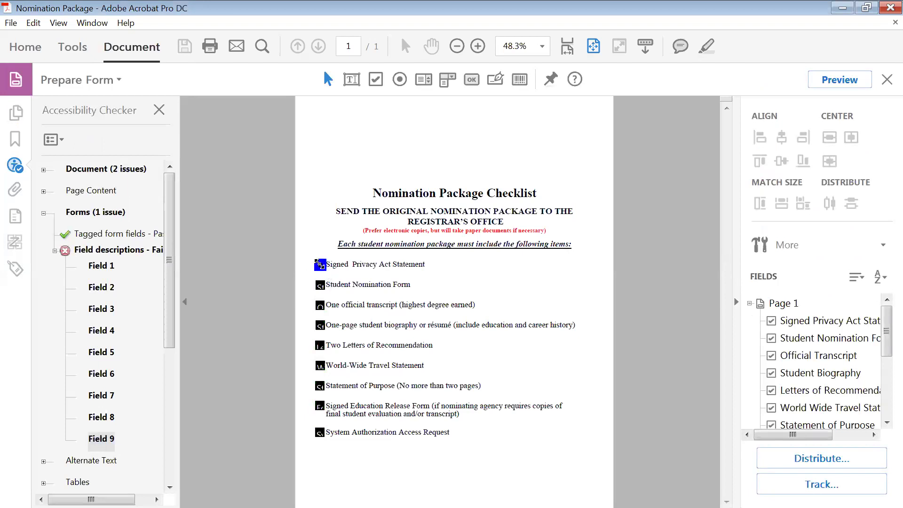
pyautogui.rightClick(320, 265)
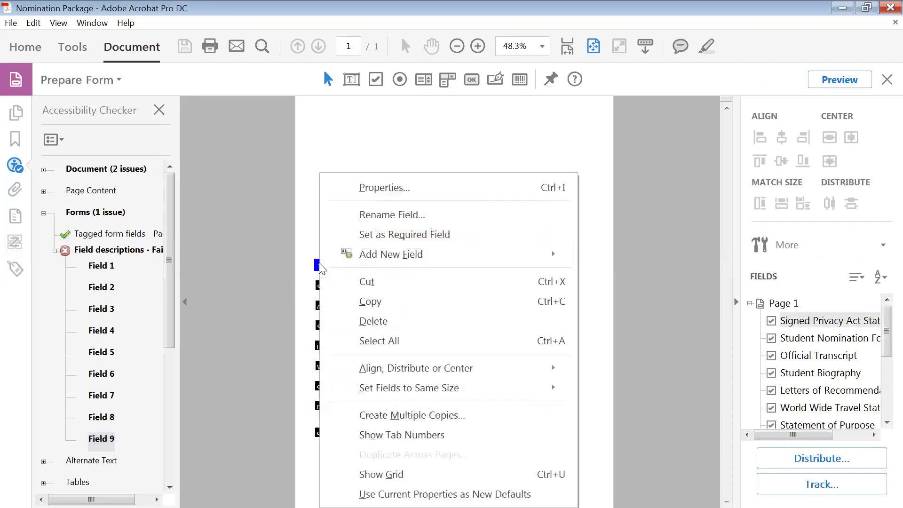
pyautogui.click(399, 189)
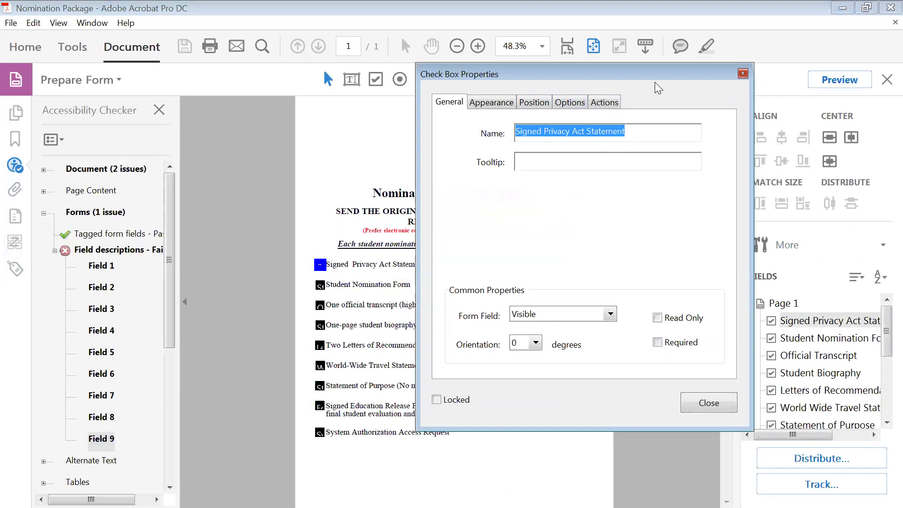
pyautogui.moveTo(654, 79); pyautogui.dragTo(688, 80)
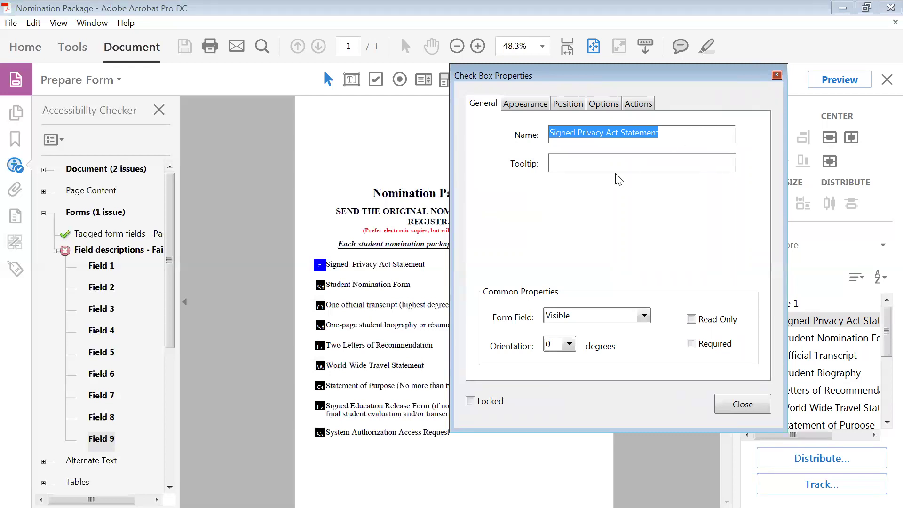
pyautogui.click(614, 158)
pyautogui.hotkey('ctrl', 'v')
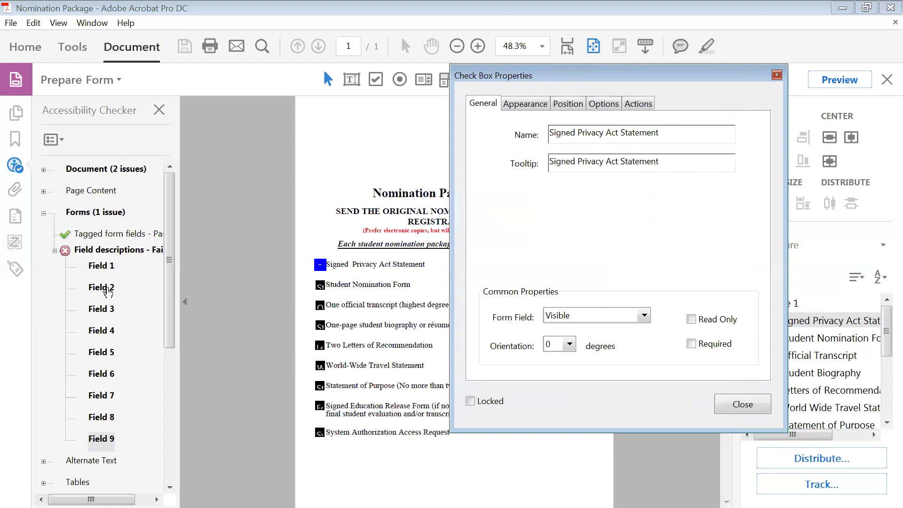
pyautogui.click(108, 289)
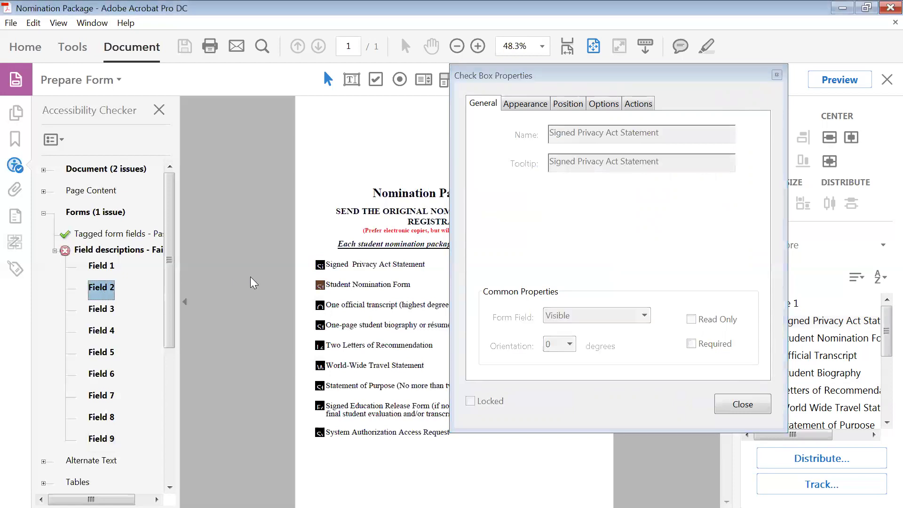
pyautogui.click(318, 284)
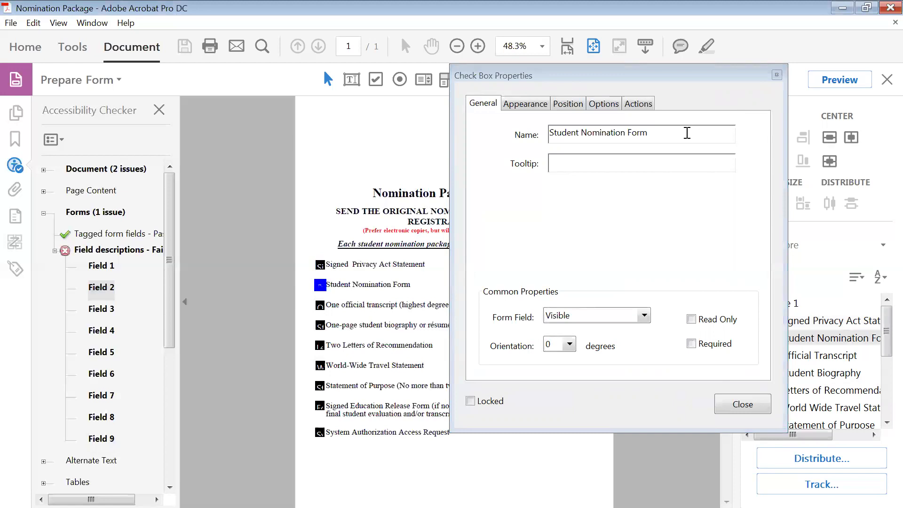
pyautogui.click(512, 146)
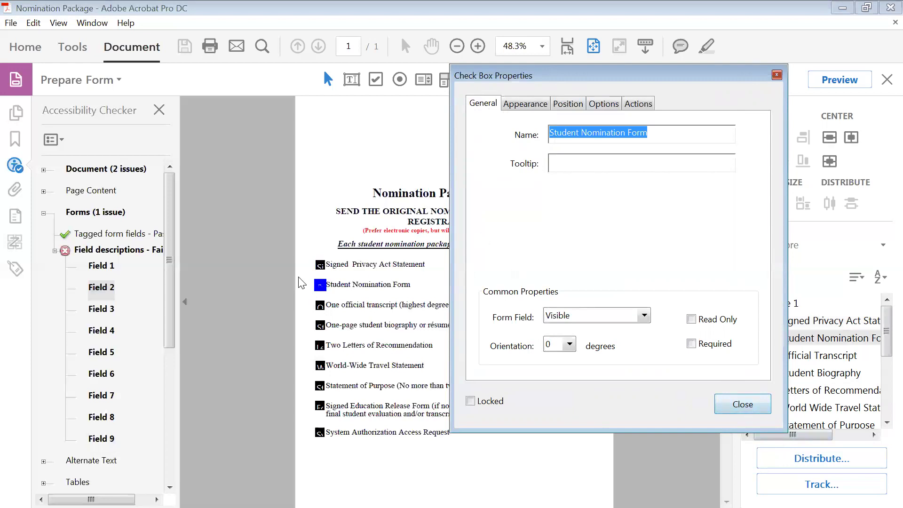
pyautogui.click(721, 402)
# Set the tooltip of the first check box to its field name, "Signed Privacy Act Statement", and close its properties.
pyautogui.click(317, 262)
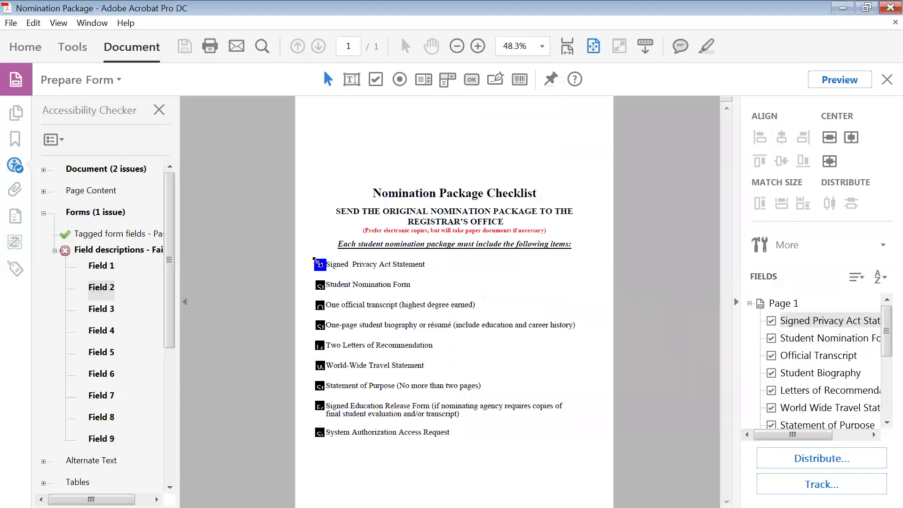
pyautogui.rightClick(319, 264)
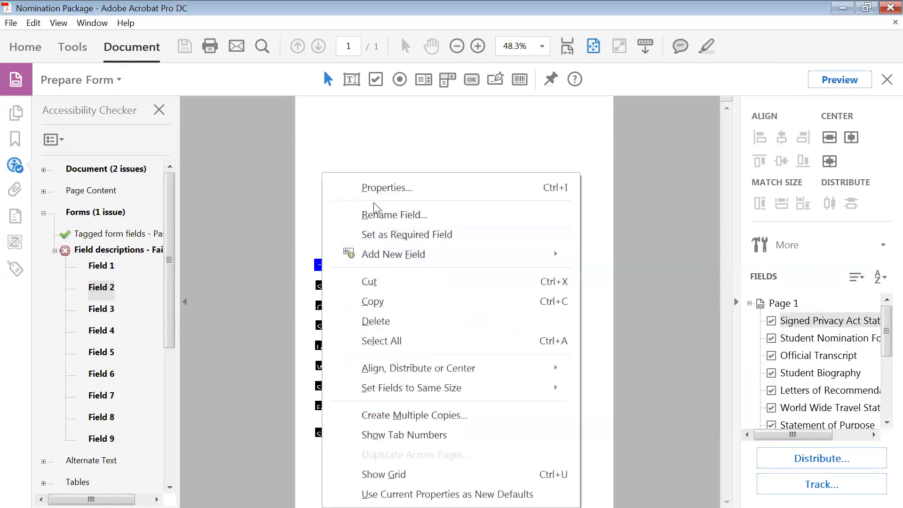
pyautogui.click(376, 188)
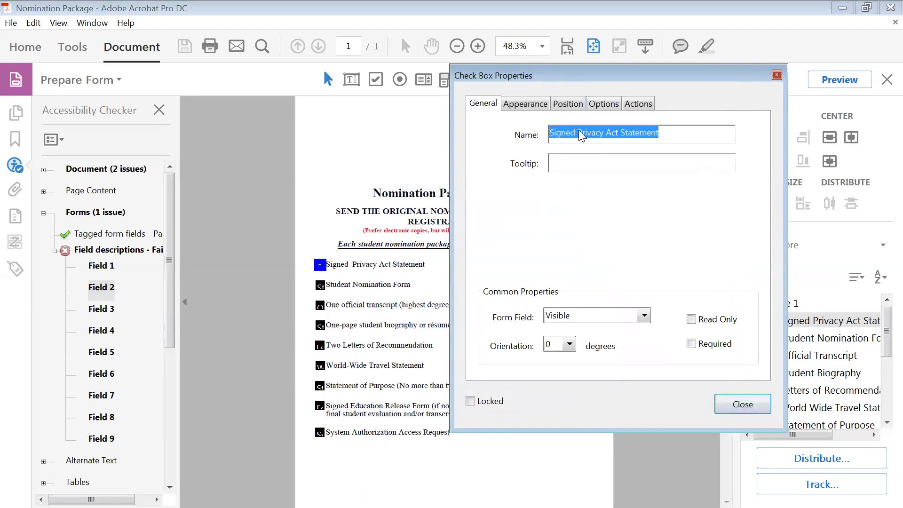
pyautogui.click(587, 161)
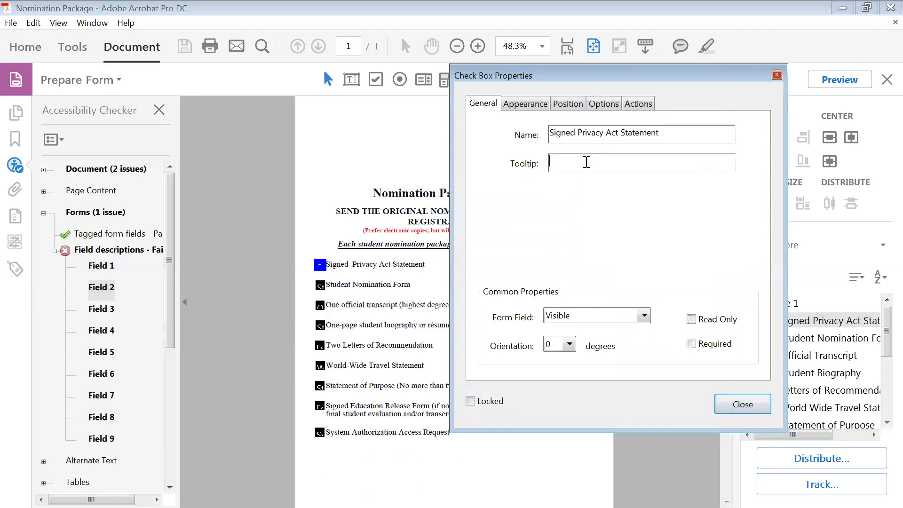
pyautogui.hotkey('ctrl', 'v')
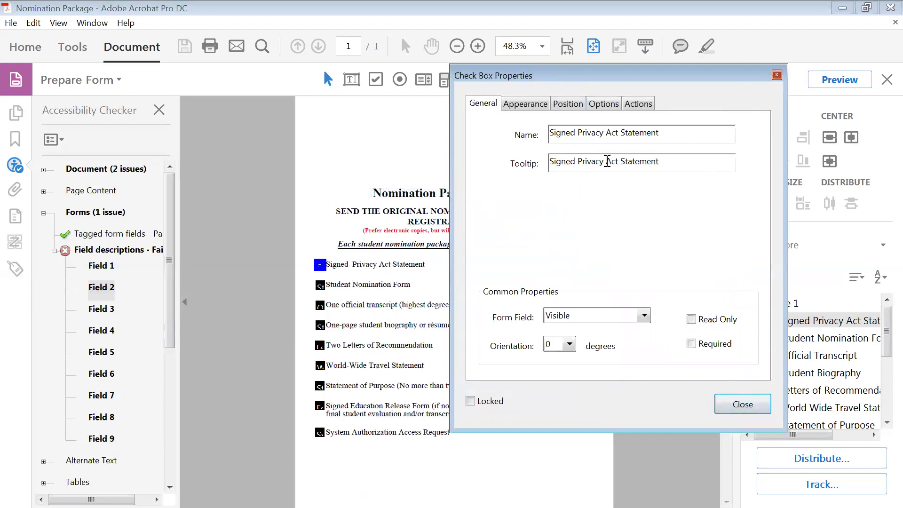
pyautogui.click(725, 405)
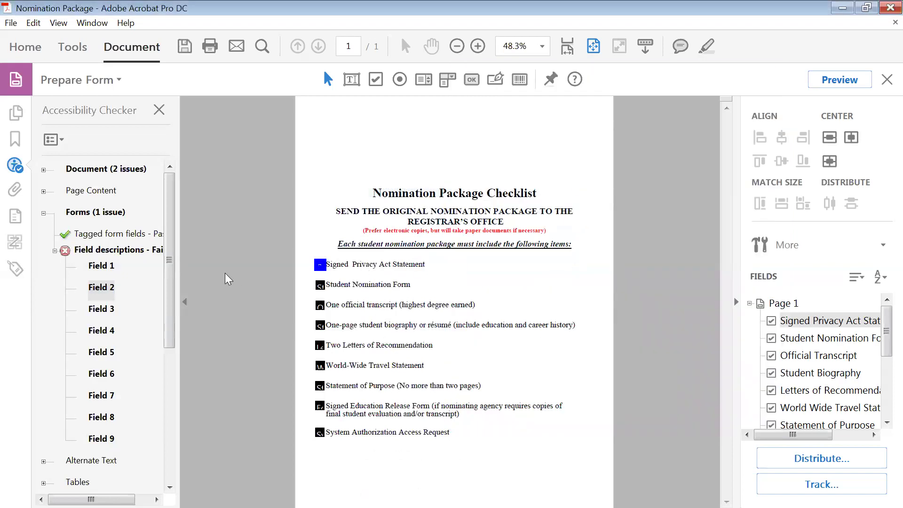
# Give the Student Nomination Form check box (Field 2) the tooltip "Student Nomination Form" and close its properties.
pyautogui.click(101, 287)
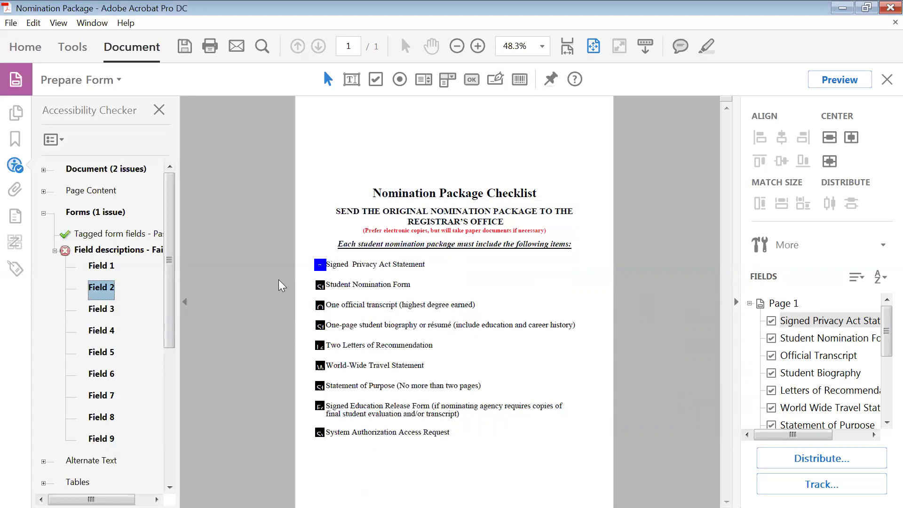
pyautogui.rightClick(320, 284)
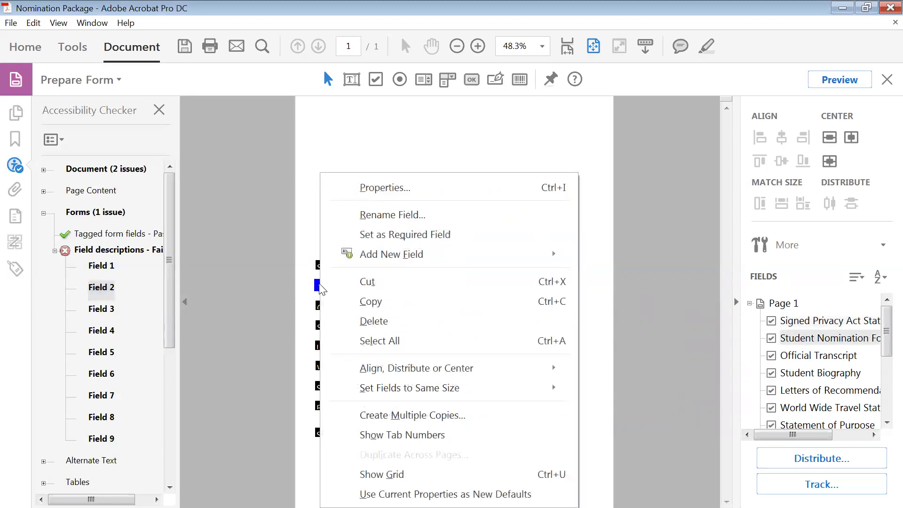
pyautogui.click(393, 197)
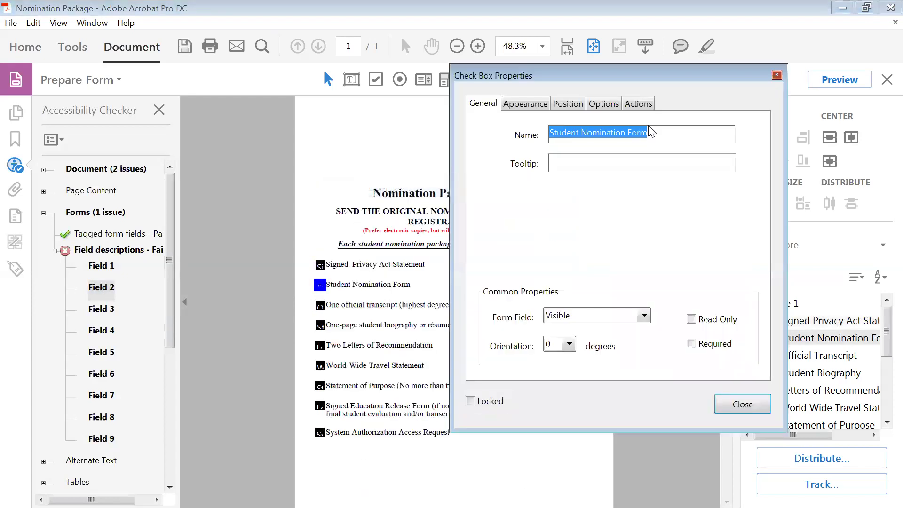
pyautogui.click(641, 164)
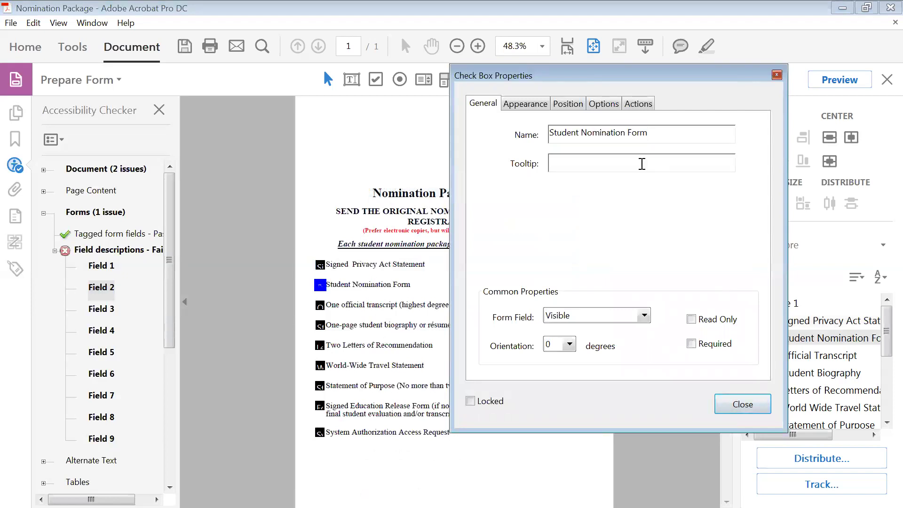
pyautogui.hotkey('ctrl', 'v')
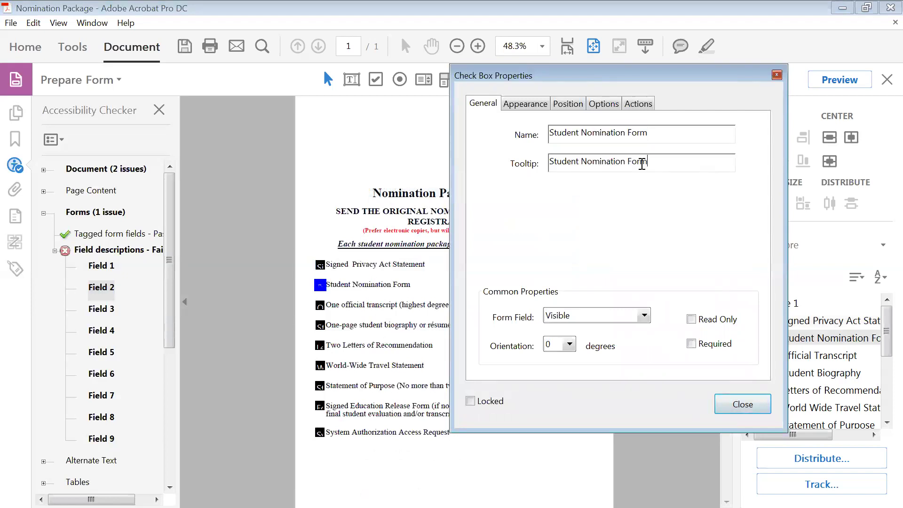
pyautogui.click(740, 405)
# Copy the name "Official Transcript" into the tooltip of the check box for the official transcript item.
pyautogui.click(320, 306)
pyautogui.rightClick(320, 306)
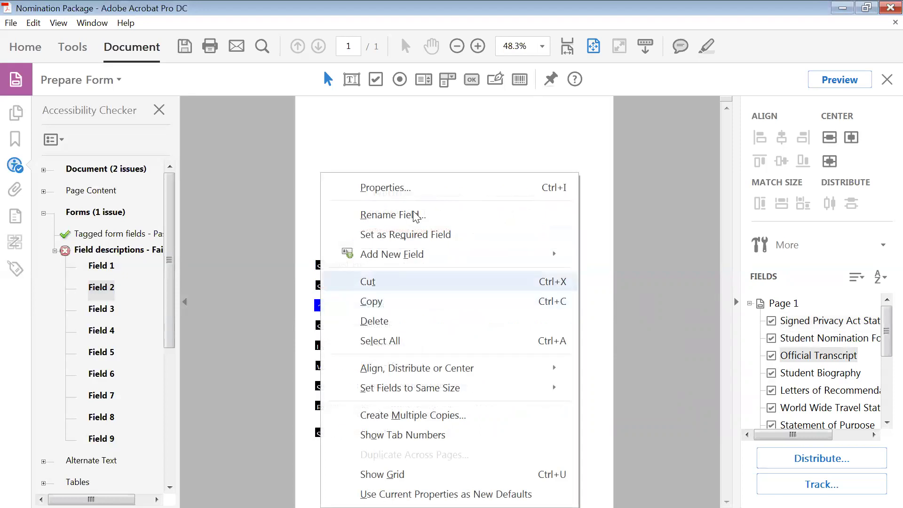
pyautogui.click(412, 188)
pyautogui.hotkey('ctrl', 'c')
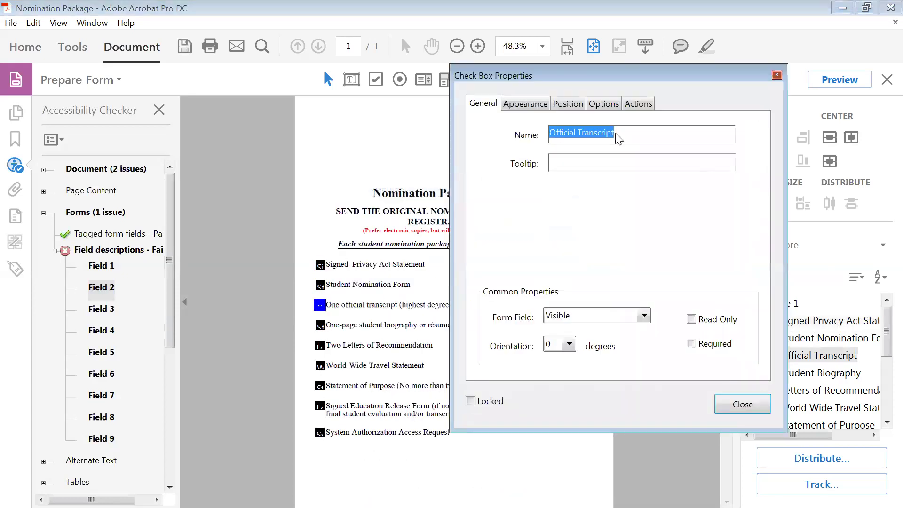
pyautogui.click(587, 162)
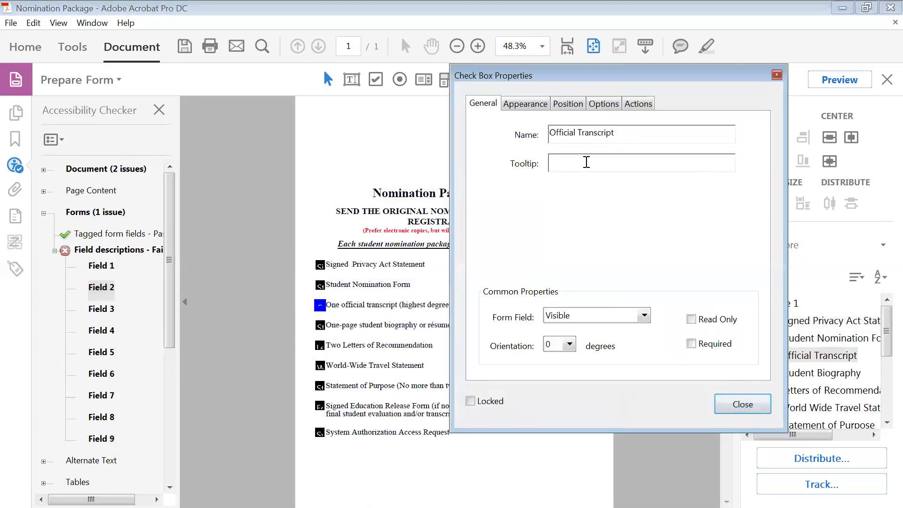
pyautogui.hotkey('ctrl', 'v')
pyautogui.click(740, 405)
# Set the tooltip of the one-page student biography check box to "Student Biography" and close its properties.
pyautogui.rightClick(320, 326)
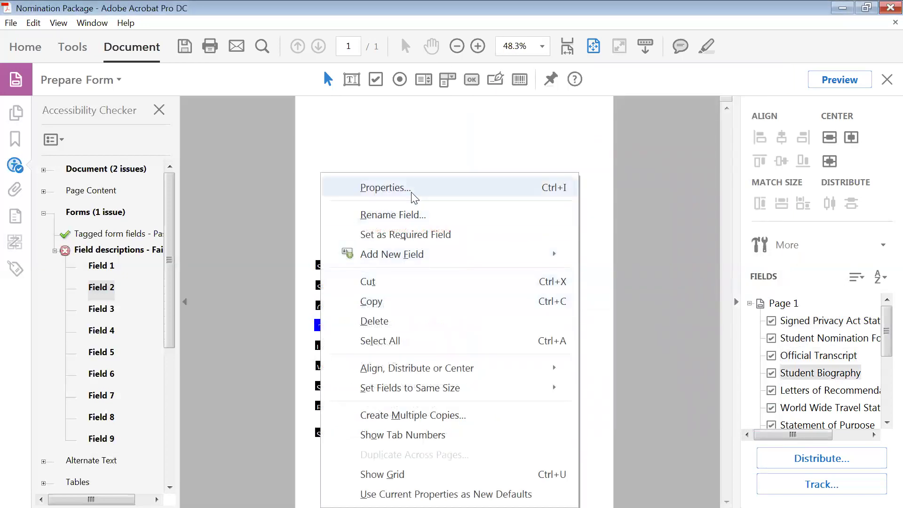
pyautogui.click(411, 190)
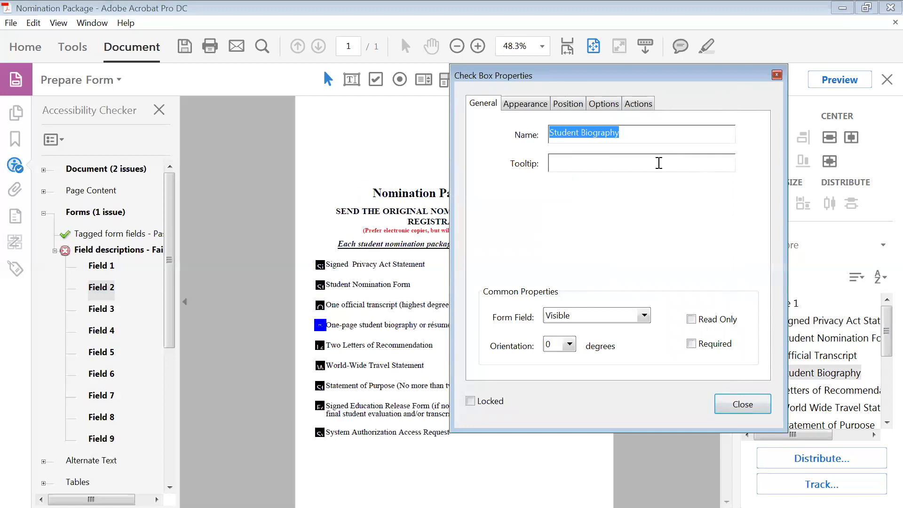
pyautogui.click(633, 165)
pyautogui.write('Student Biography')
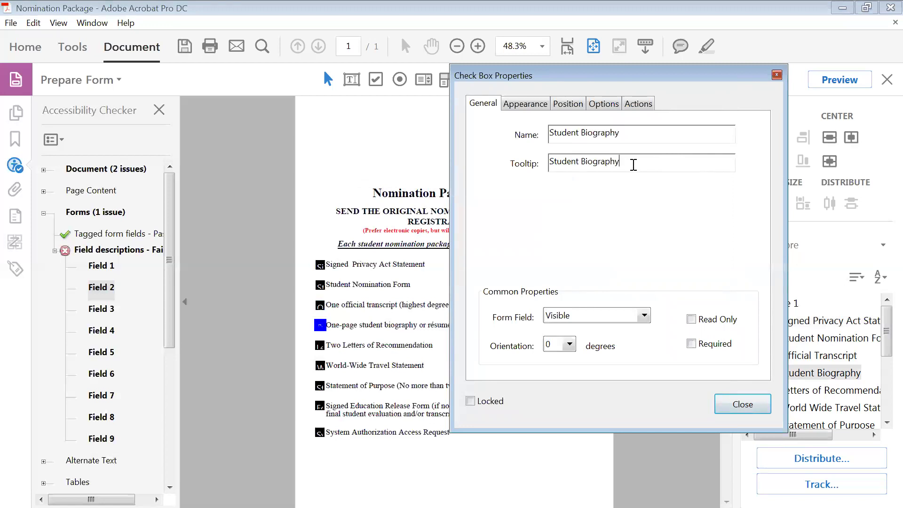
pyautogui.click(732, 405)
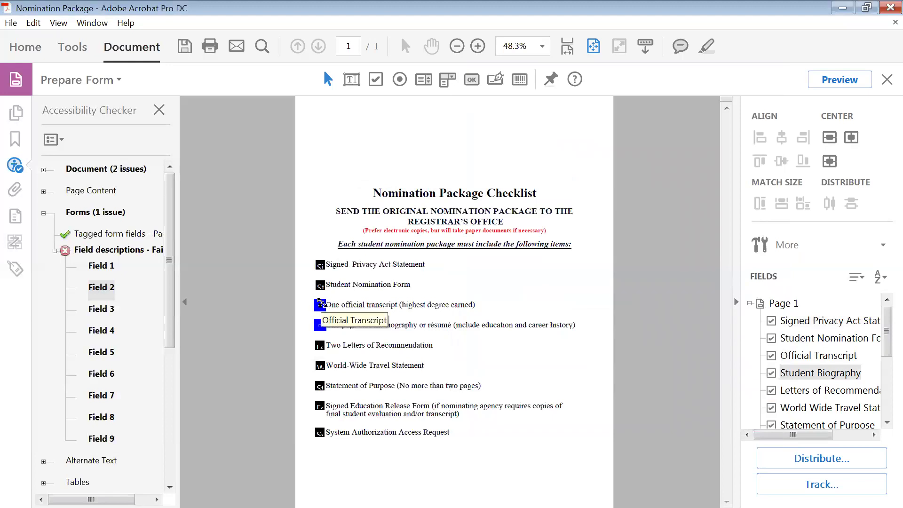
# Check the tooltip in the official transcript check box's properties, then close the properties.
pyautogui.rightClick(322, 304)
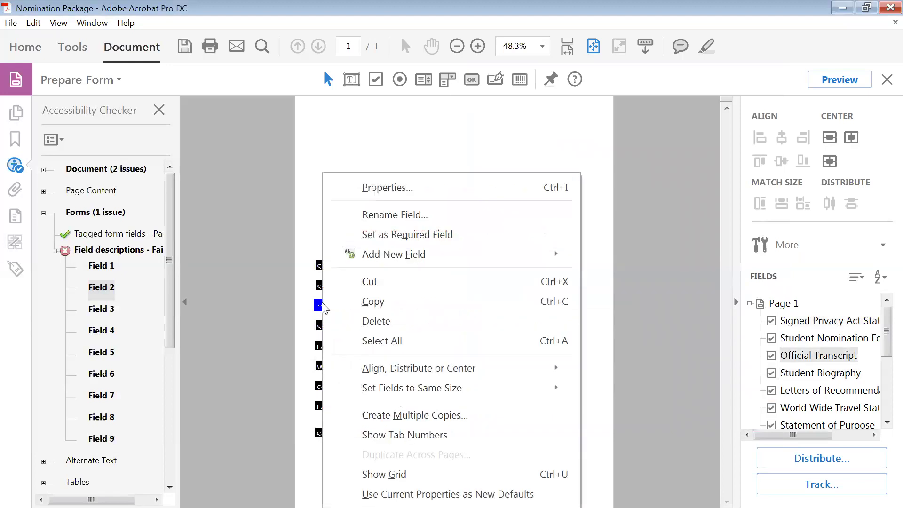
pyautogui.click(480, 190)
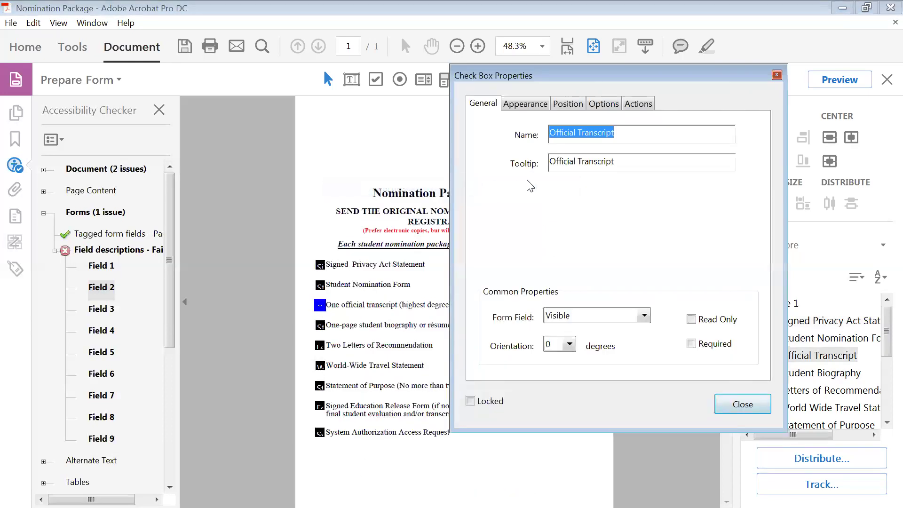
pyautogui.click(741, 405)
pyautogui.click(319, 325)
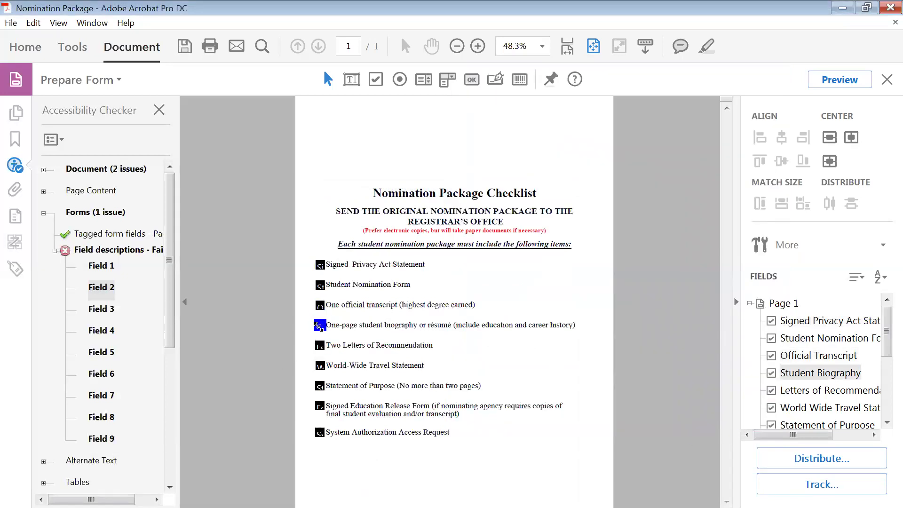
# Set the tooltip of the two letters of recommendation check box to "Letters of Recommendation" and close its properties.
pyautogui.click(320, 346)
pyautogui.rightClick(319, 346)
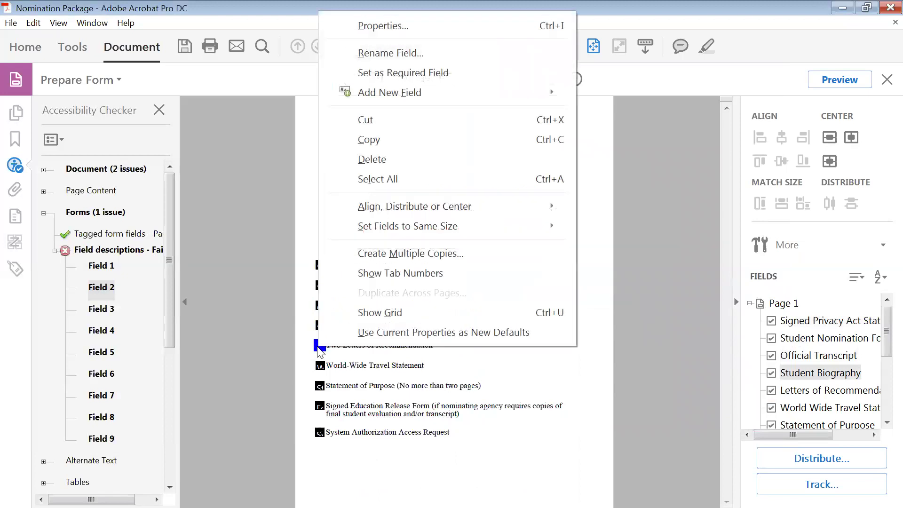
pyautogui.click(444, 20)
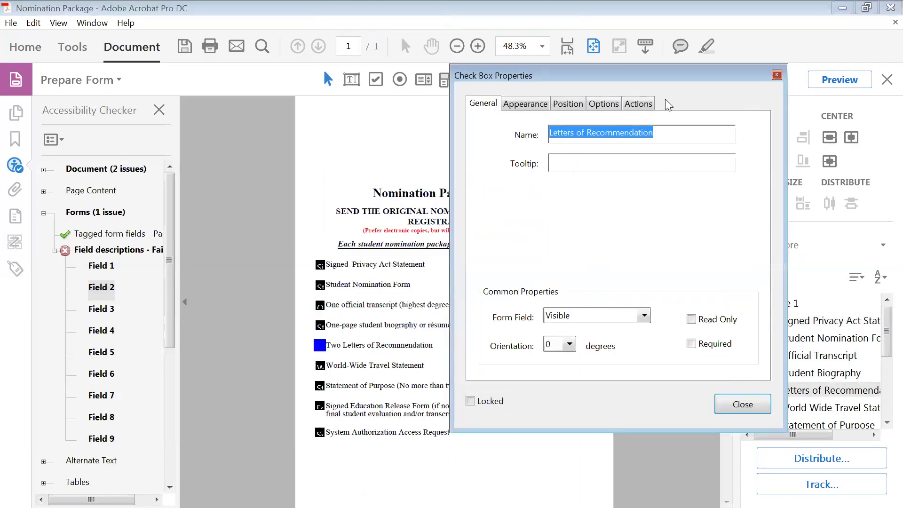
pyautogui.click(621, 161)
pyautogui.write('Letters of Recommendation')
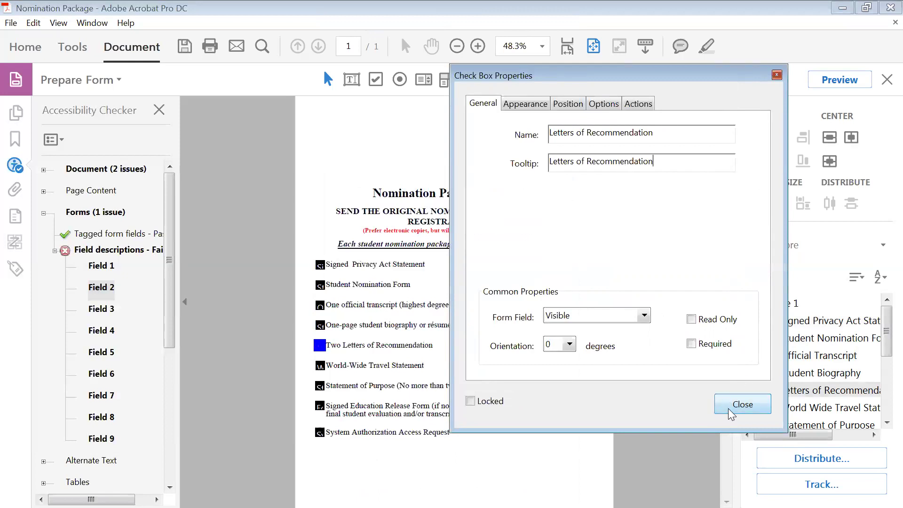
pyautogui.click(742, 404)
# Copy the name "World Wide Travel Statement" into the tooltip of the travel statement check box and close its properties.
pyautogui.click(318, 366)
pyautogui.rightClick(318, 365)
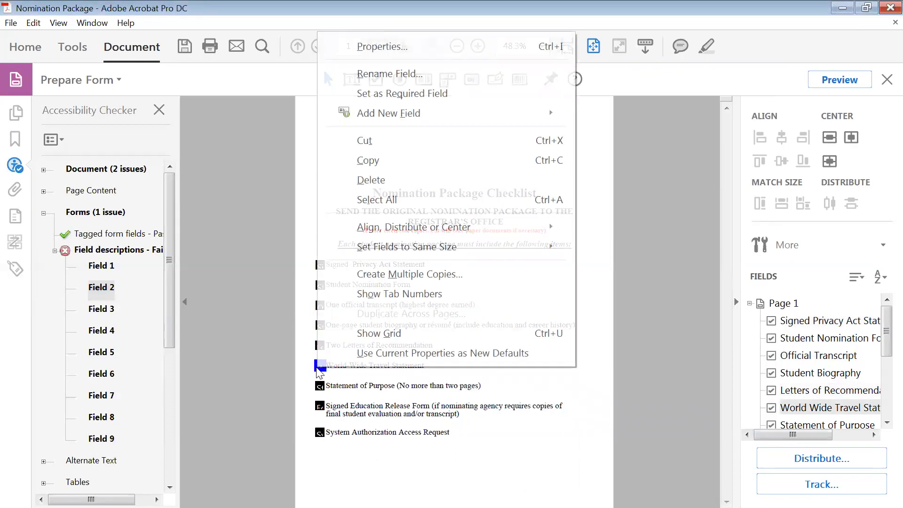
pyautogui.click(401, 47)
pyautogui.hotkey('ctrl', 'c')
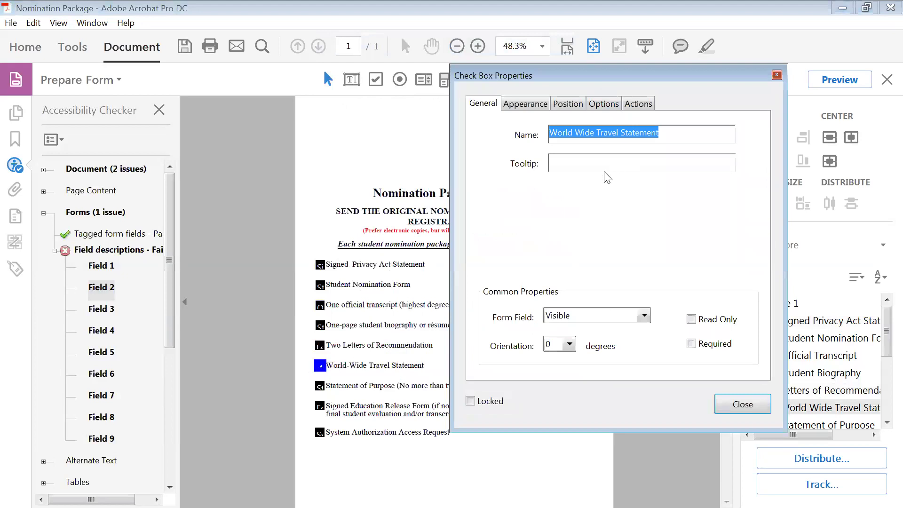
pyautogui.click(580, 165)
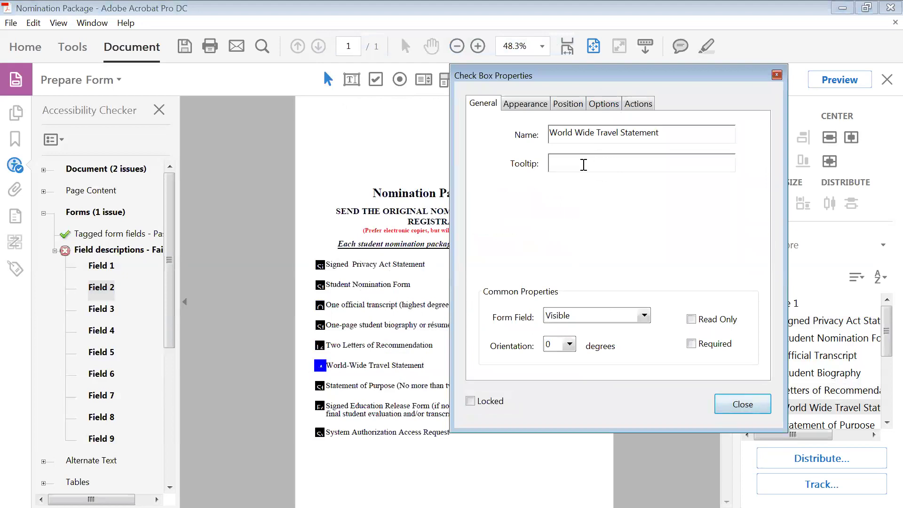
pyautogui.hotkey('ctrl', 'v')
pyautogui.click(740, 403)
# Copy the name "Statement of Purpose" into that check box's tooltip and close its properties.
pyautogui.click(320, 386)
pyautogui.rightClick(320, 385)
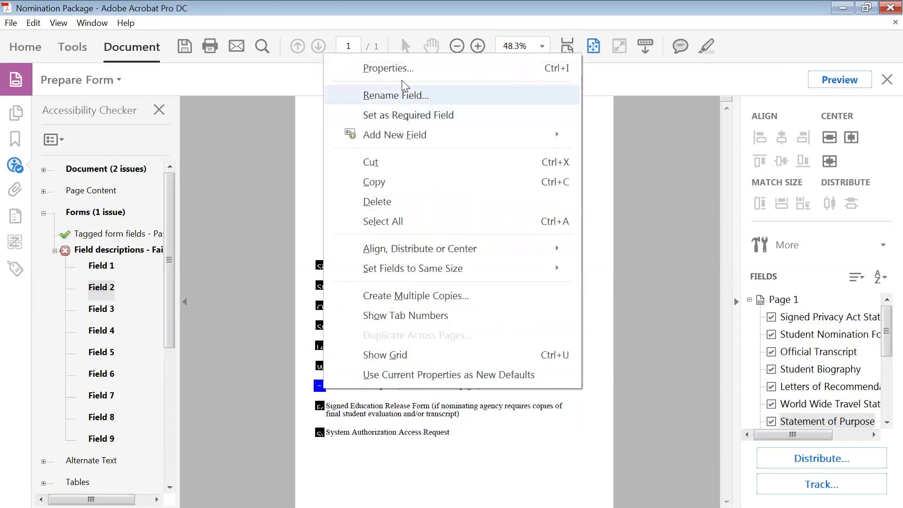
pyautogui.click(401, 67)
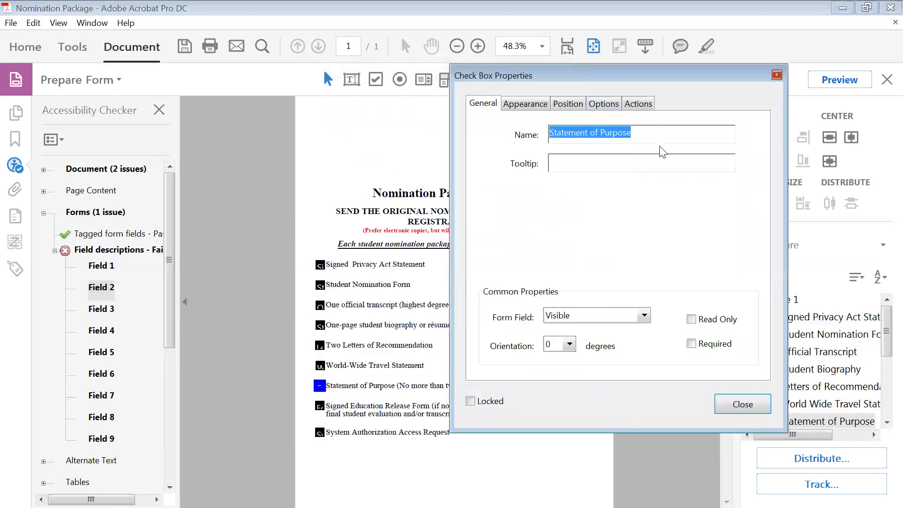
pyautogui.hotkey('ctrl', 'c')
pyautogui.click(664, 165)
pyautogui.hotkey('ctrl', 'v')
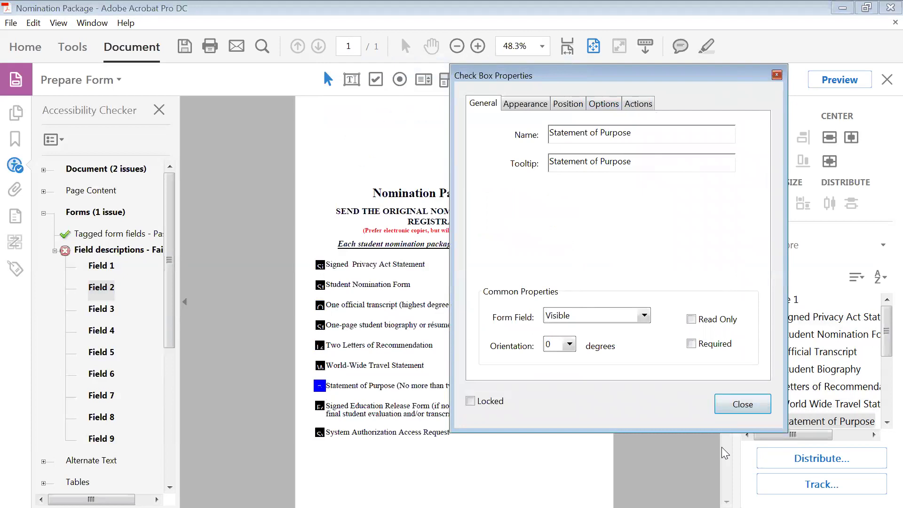
pyautogui.click(736, 416)
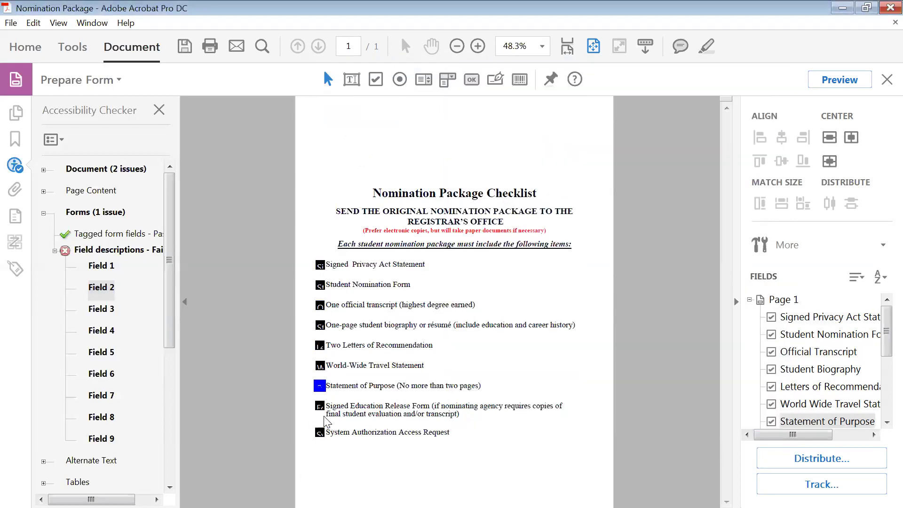
# Give the signed education release form check box the tooltip "Education Release Form (Signed)", copied from its name, and close its properties.
pyautogui.click(320, 408)
pyautogui.rightClick(323, 412)
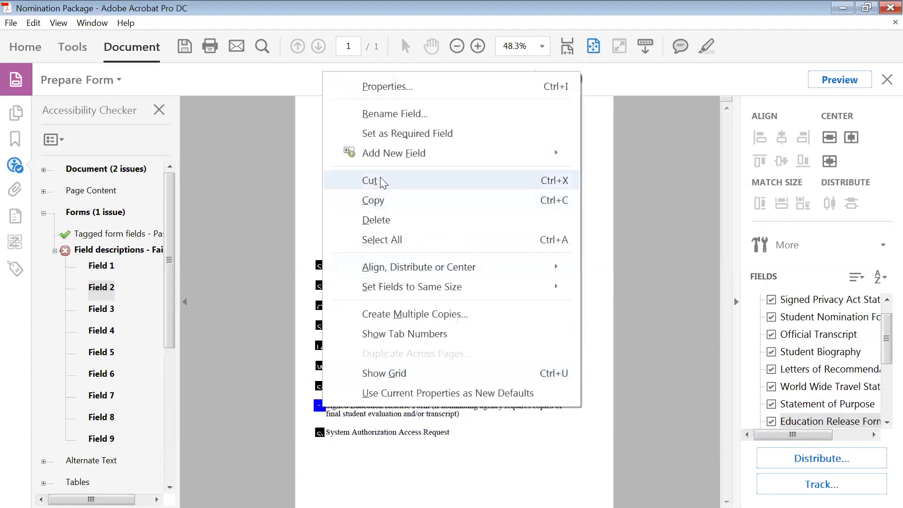
pyautogui.click(372, 90)
pyautogui.hotkey('ctrl', 'c')
pyautogui.click(607, 159)
pyautogui.hotkey('ctrl', 'v')
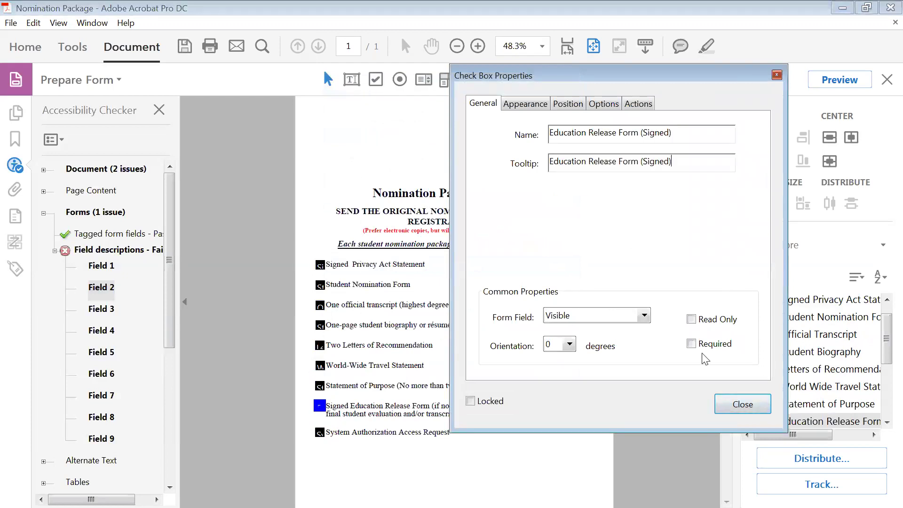
pyautogui.click(723, 412)
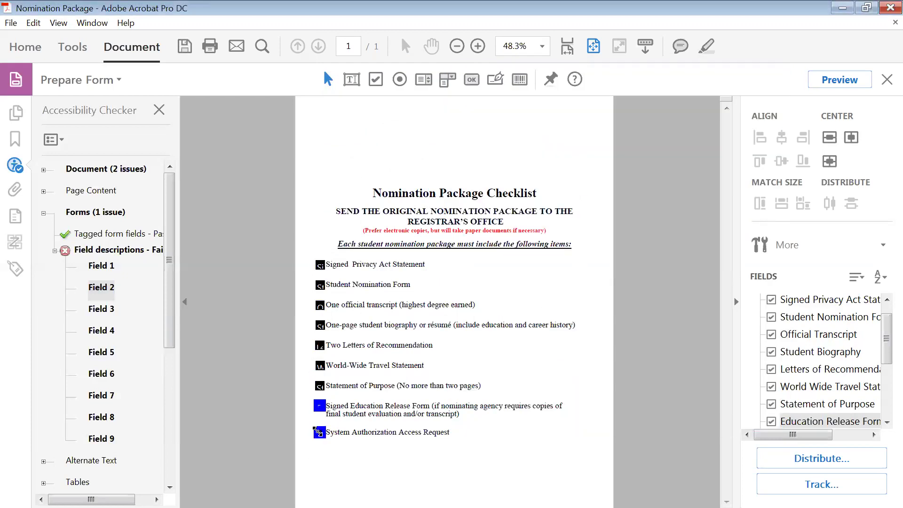
# Copy the field name "System Autorization Access Request" into the tooltip of the last check box and close its properties.
pyautogui.click(319, 432)
pyautogui.rightClick(320, 431)
pyautogui.click(381, 112)
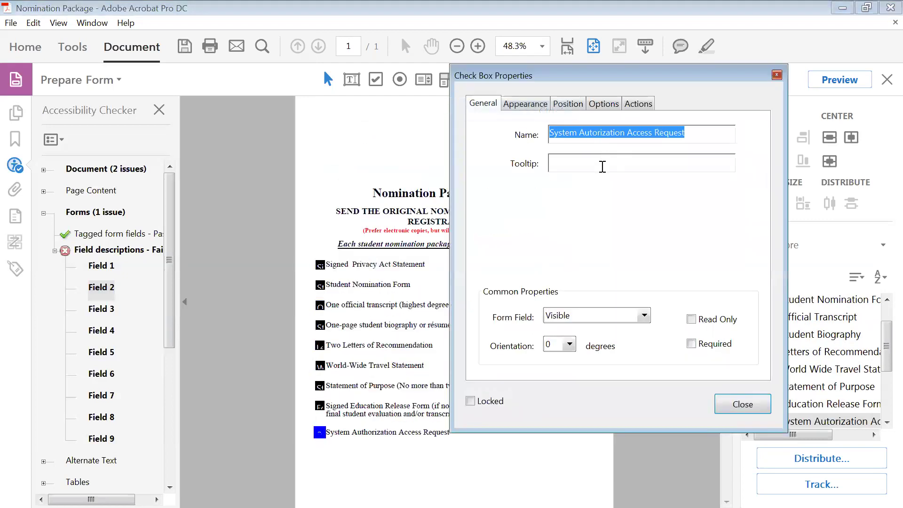
pyautogui.click(602, 162)
pyautogui.hotkey('ctrl', 'v')
pyautogui.click(748, 404)
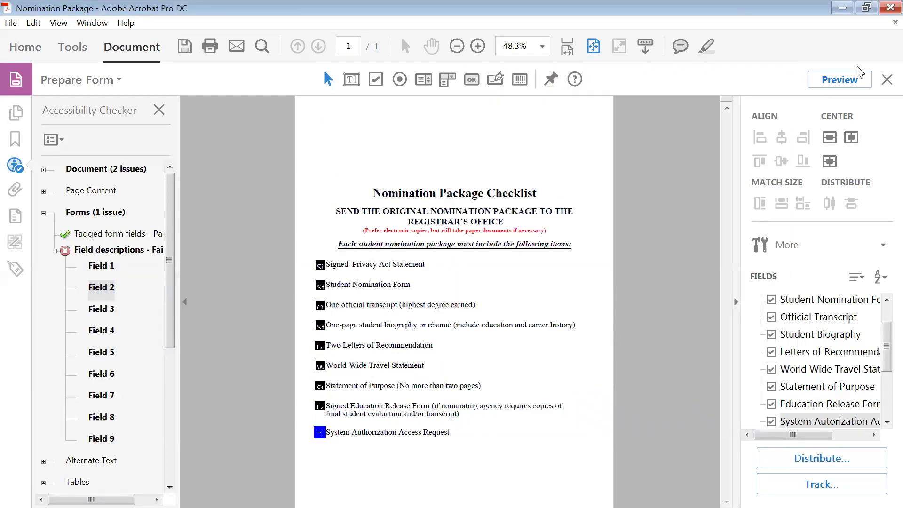
# Leave form editing and run the accessibility check again from the Field descriptions rule.
pyautogui.click(886, 79)
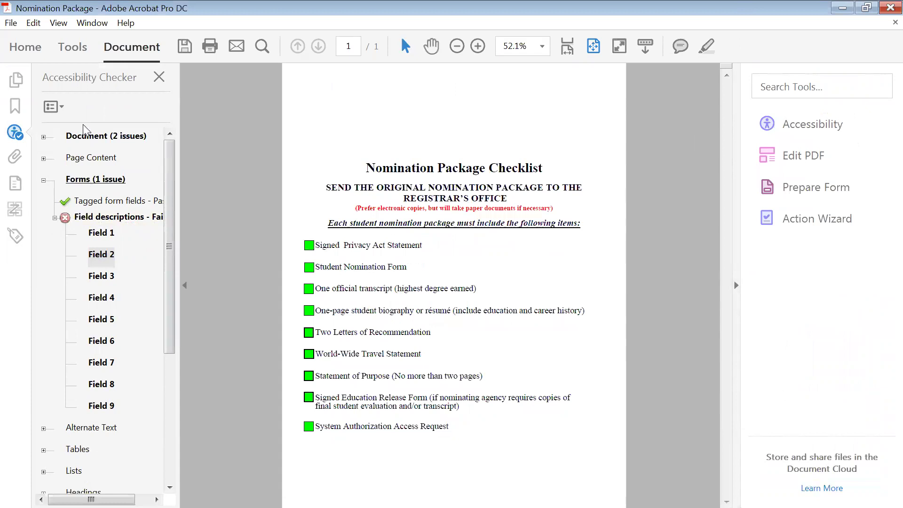
pyautogui.rightClick(113, 217)
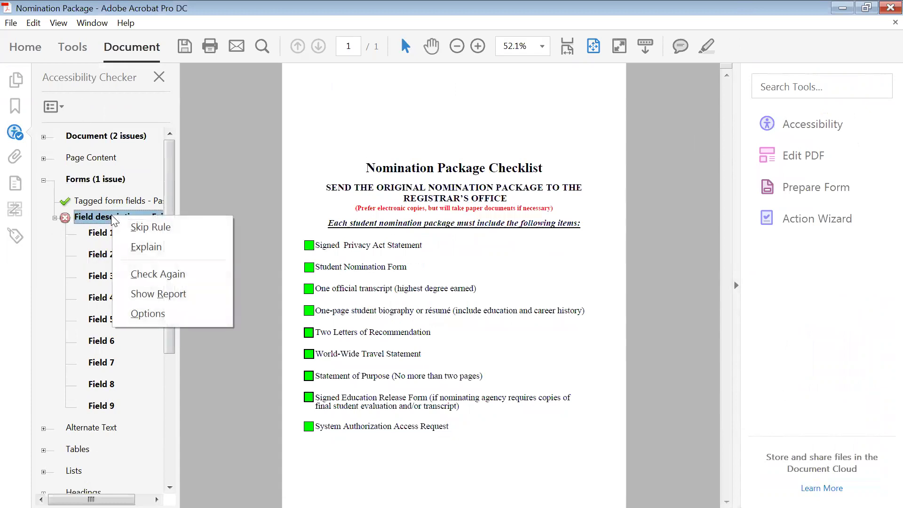
pyautogui.click(148, 270)
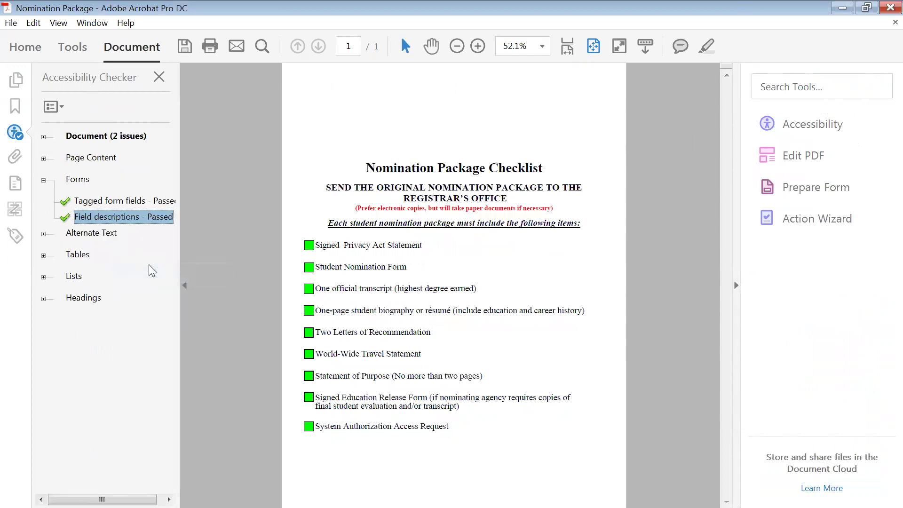